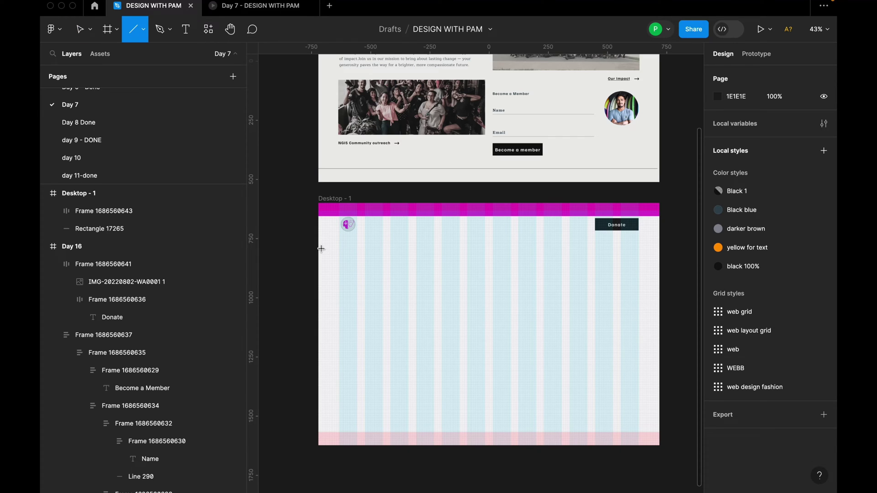
Step: Draw a full-width line across Desktop - 1 below the header and give it the black 100% stroke style
{"action": "left_click_drag", "start_coordinate": [318, 240], "coordinate": [658, 257]}
{"action": "scroll", "coordinate": [413, 269], "scroll_direction": "down", "scroll_amount": 1}
{"action": "scroll", "coordinate": [414, 269], "scroll_direction": "down", "scroll_amount": 1}
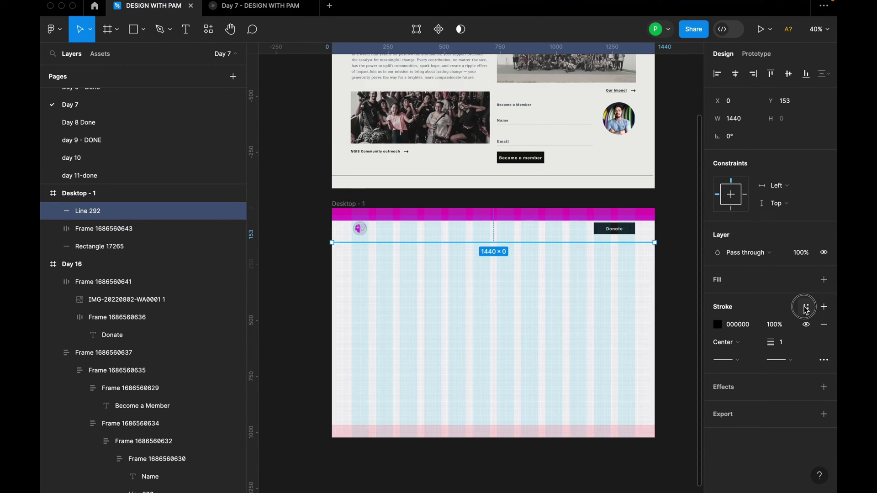
{"action": "left_click", "coordinate": [806, 307]}
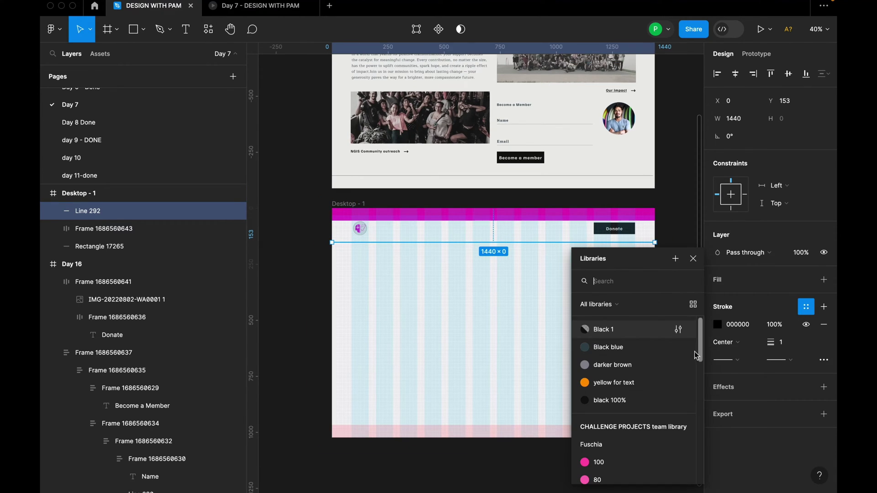
{"action": "left_click", "coordinate": [636, 400]}
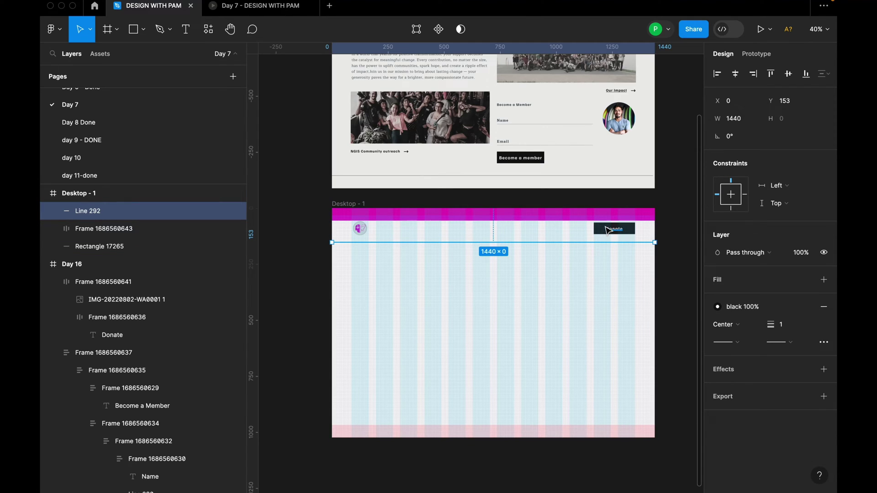
Step: Check the spacing between the logo and Donate header row and the divider line
{"action": "scroll", "coordinate": [471, 259], "scroll_direction": "up", "scroll_amount": 1}
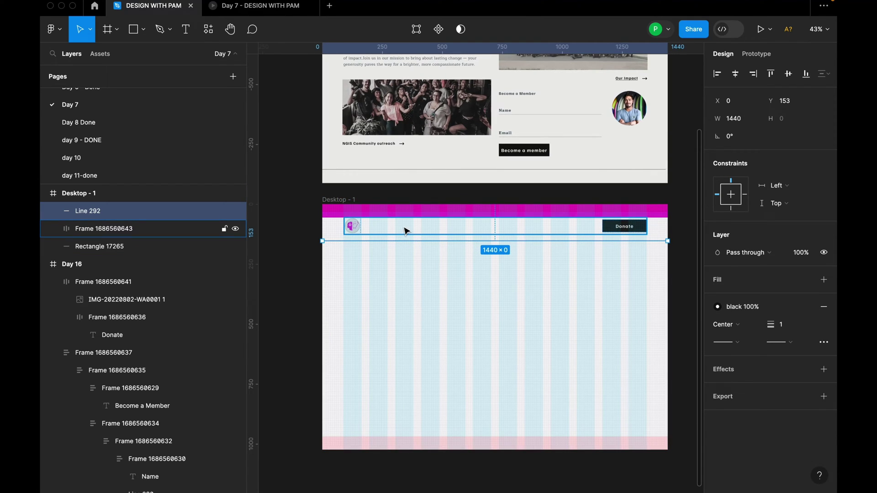
{"action": "scroll", "coordinate": [464, 247], "scroll_direction": "up", "scroll_amount": 2}
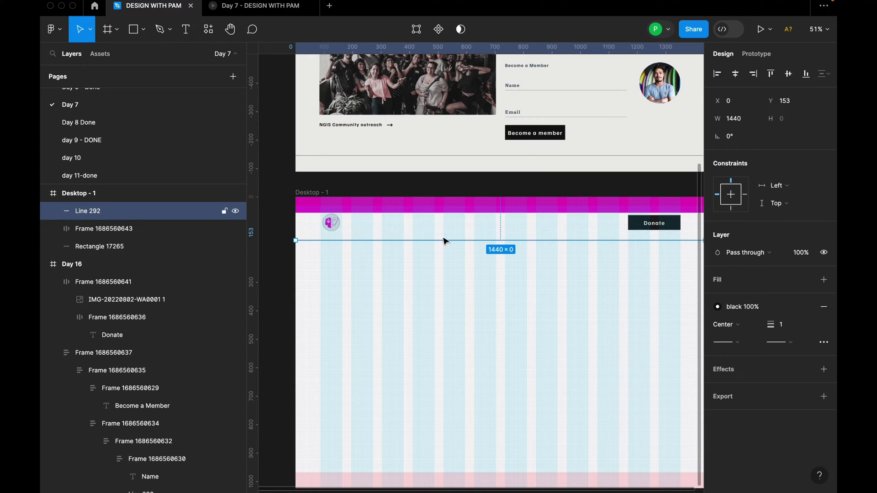
{"action": "scroll", "coordinate": [450, 234], "scroll_direction": "up", "scroll_amount": 2}
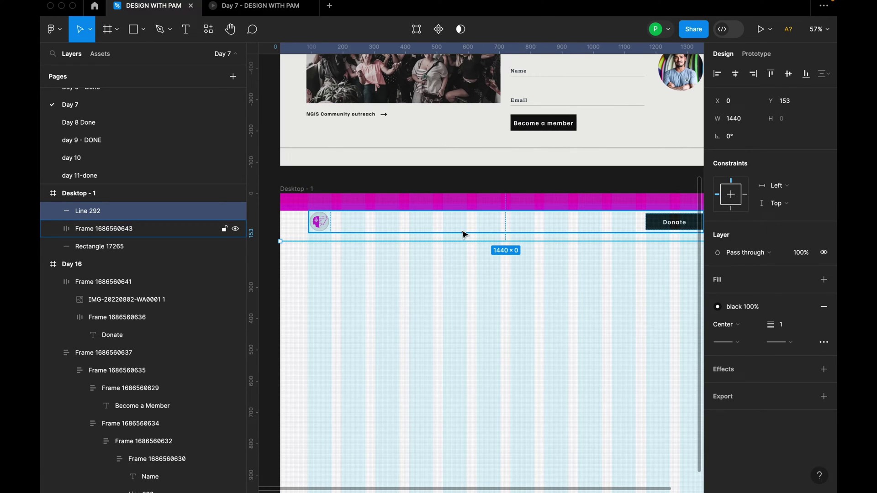
{"action": "left_click", "coordinate": [463, 233], "text": "shift"}
{"action": "left_click", "coordinate": [736, 194]}
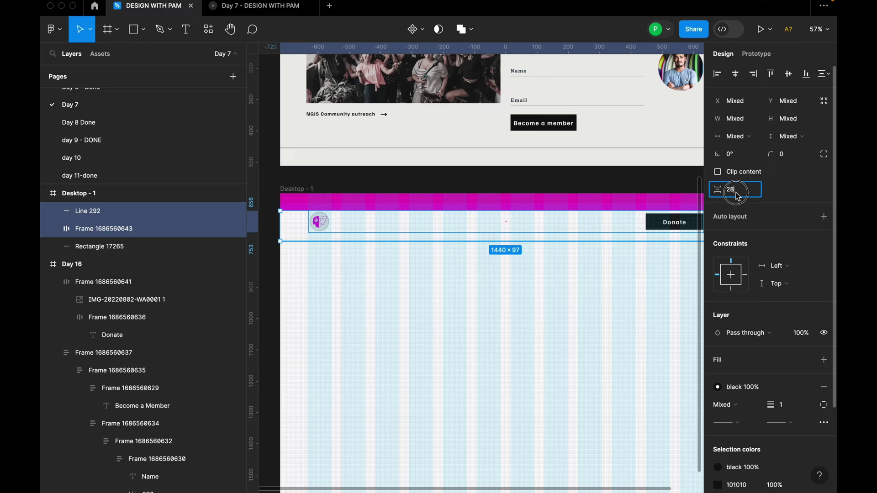
{"action": "left_click", "coordinate": [533, 240]}
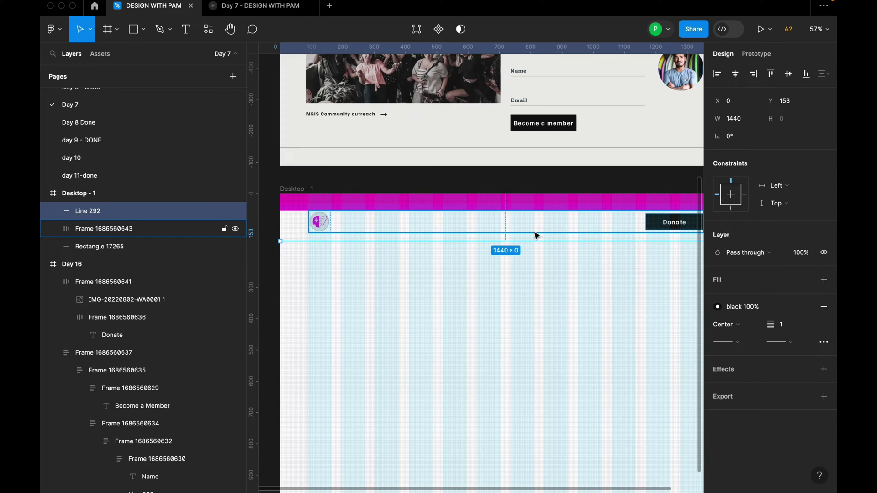
{"action": "left_click", "coordinate": [552, 231], "text": "shift"}
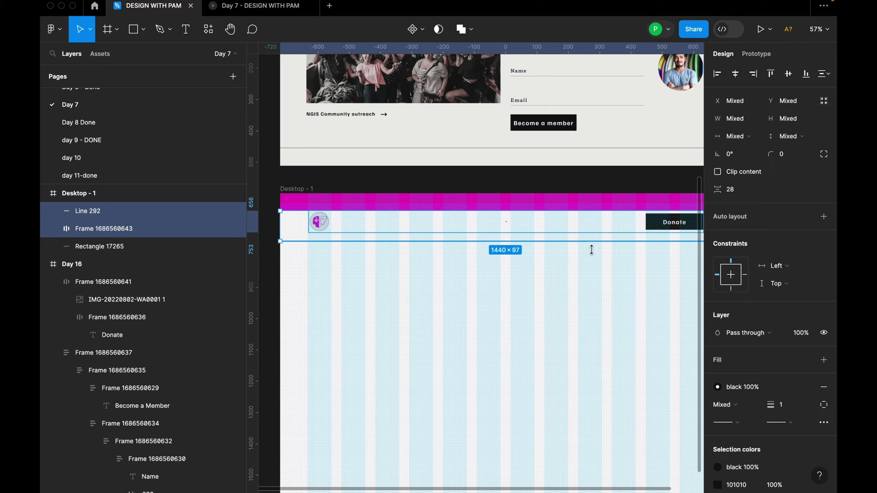
{"action": "key", "text": "Escape"}
{"action": "scroll", "coordinate": [622, 286], "scroll_direction": "down", "scroll_amount": 5}
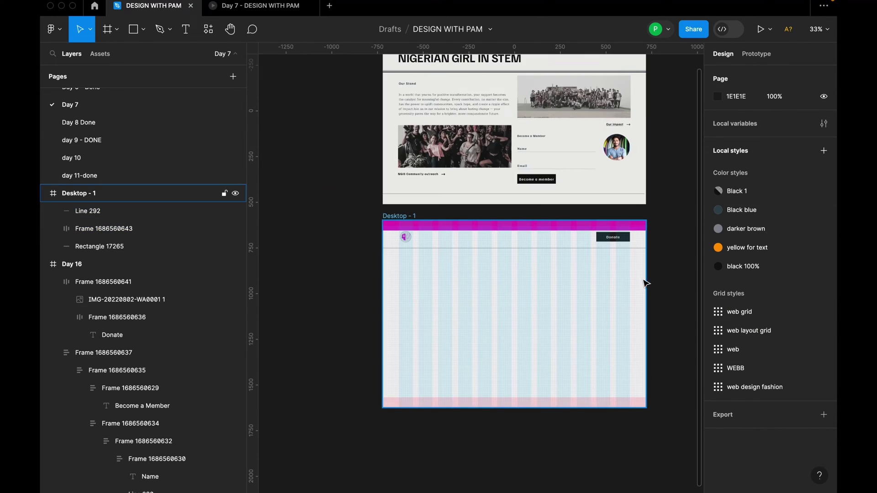
Step: Type the heading 'NIGERIAN GIRL IN STEM' below the divider and shift it left to align with the logo
{"action": "scroll", "coordinate": [582, 278], "scroll_direction": "down", "scroll_amount": 2}
{"action": "scroll", "coordinate": [470, 297], "scroll_direction": "up", "scroll_amount": 2}
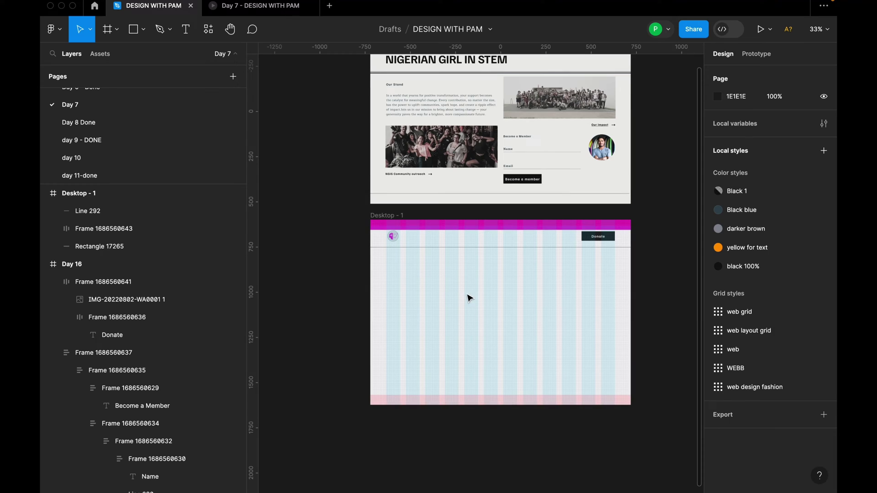
{"action": "key", "text": "t"}
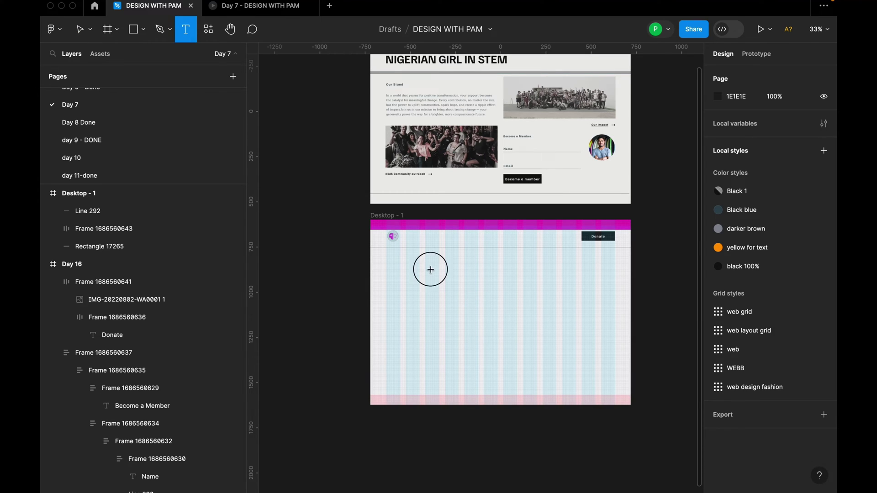
{"action": "left_click", "coordinate": [431, 271]}
{"action": "type", "text": "Nigeri"}
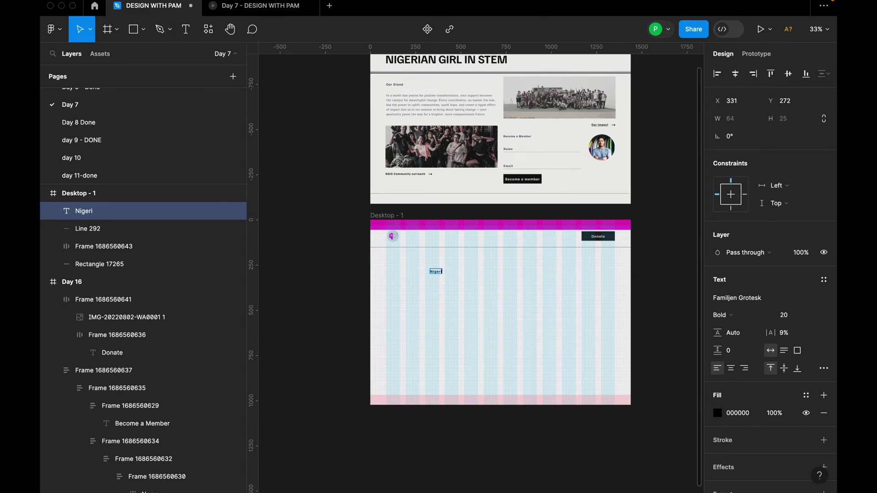
{"action": "key", "text": "ctrl+v"}
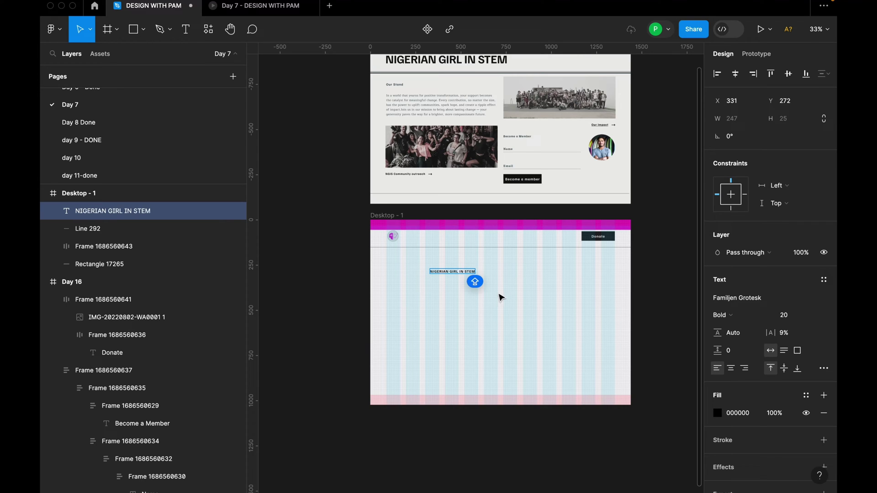
{"action": "key", "text": "Escape"}
{"action": "scroll", "coordinate": [477, 293], "scroll_direction": "up", "scroll_amount": 2}
{"action": "left_click_drag", "start_coordinate": [443, 263], "coordinate": [379, 263]}
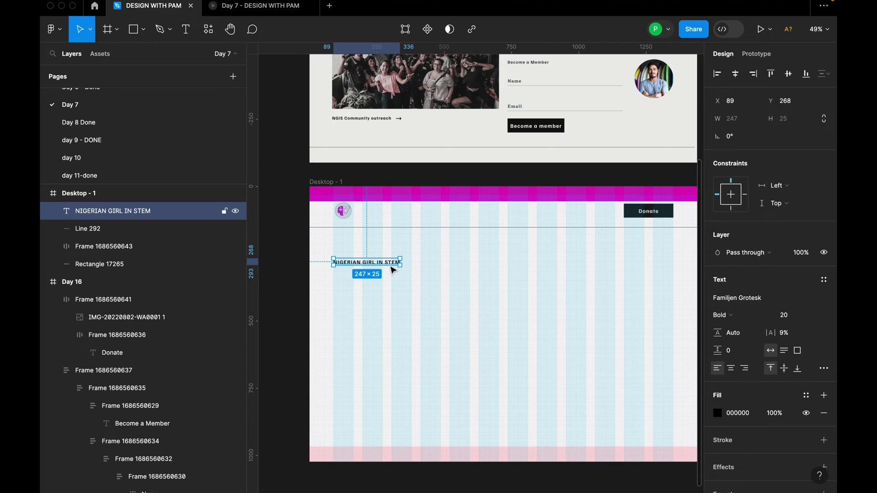
Step: Set the heading's font size to 64
{"action": "scroll", "coordinate": [392, 270], "scroll_direction": "down", "scroll_amount": 2}
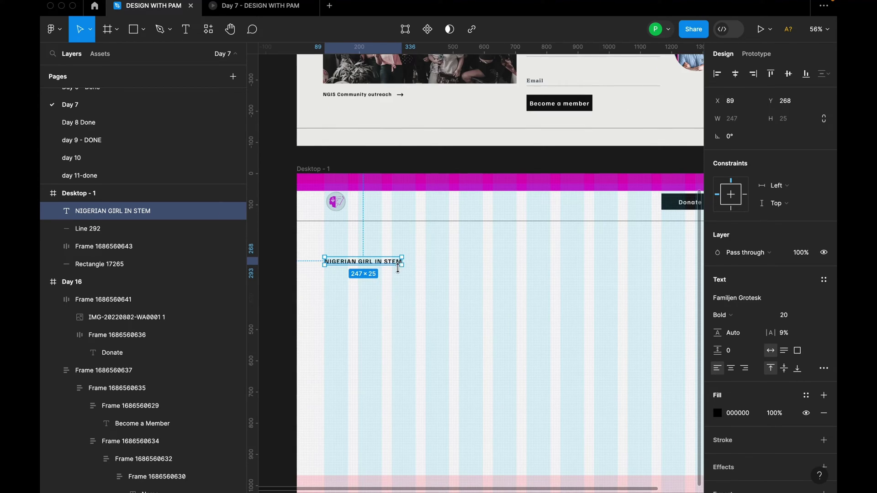
{"action": "scroll", "coordinate": [389, 271], "scroll_direction": "down", "scroll_amount": 3}
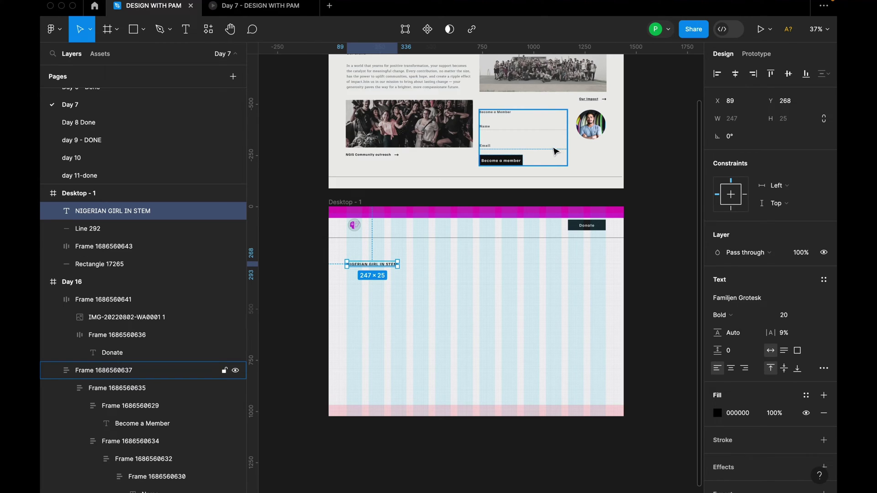
{"action": "scroll", "coordinate": [373, 280], "scroll_direction": "up", "scroll_amount": 3}
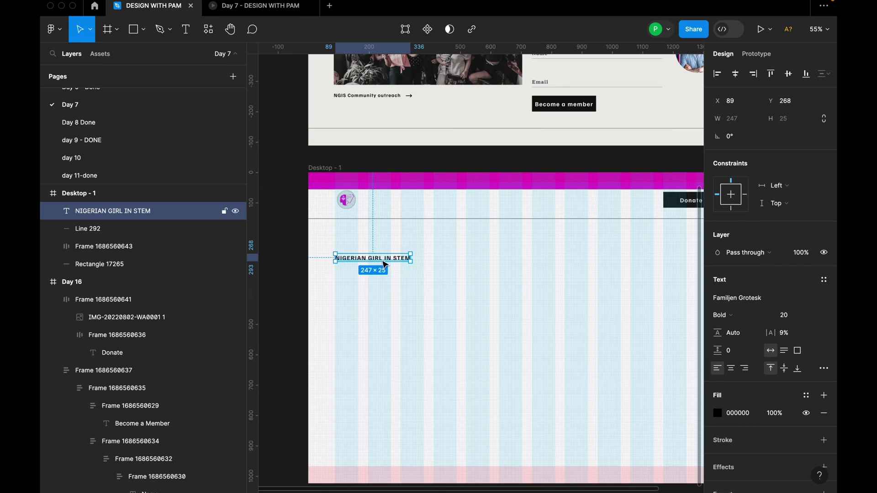
{"action": "scroll", "coordinate": [389, 285], "scroll_direction": "down", "scroll_amount": 3}
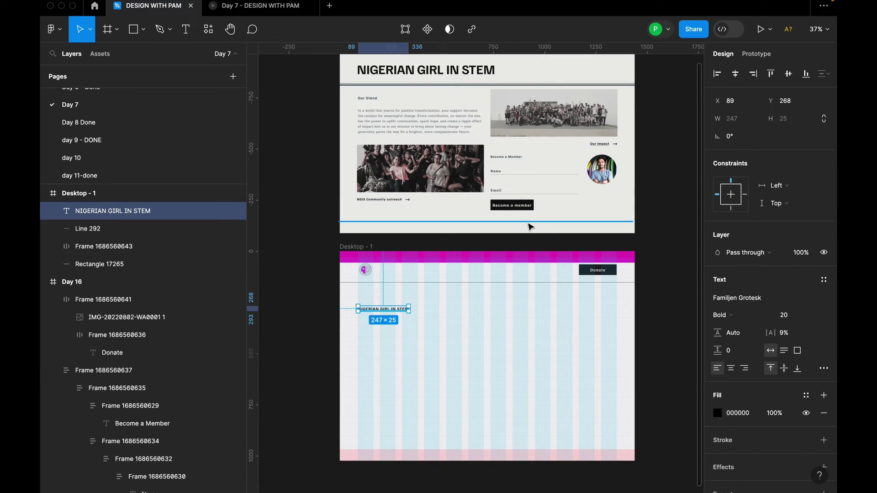
{"action": "left_click", "coordinate": [809, 315]}
{"action": "left_click", "coordinate": [799, 395]}
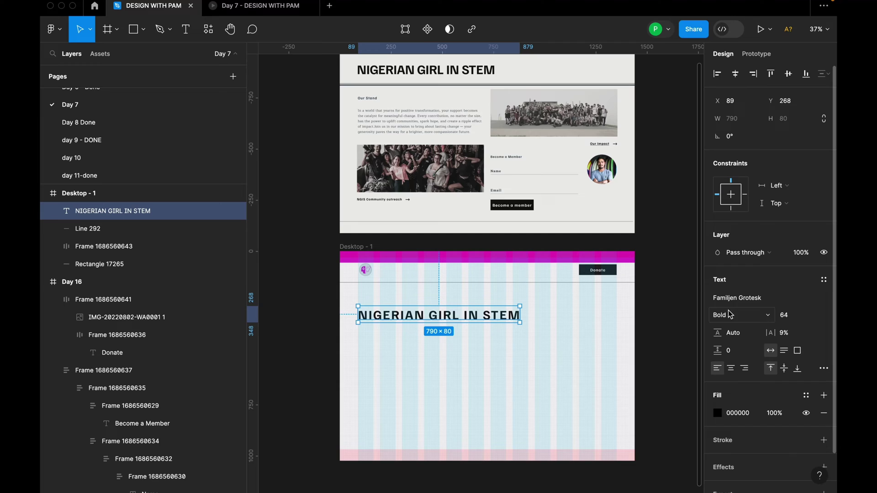
Step: Give the heading a line height of 110 and 0% letter spacing
{"action": "left_click", "coordinate": [715, 337]}
{"action": "type", "text": "10"}
{"action": "key", "text": "Return"}
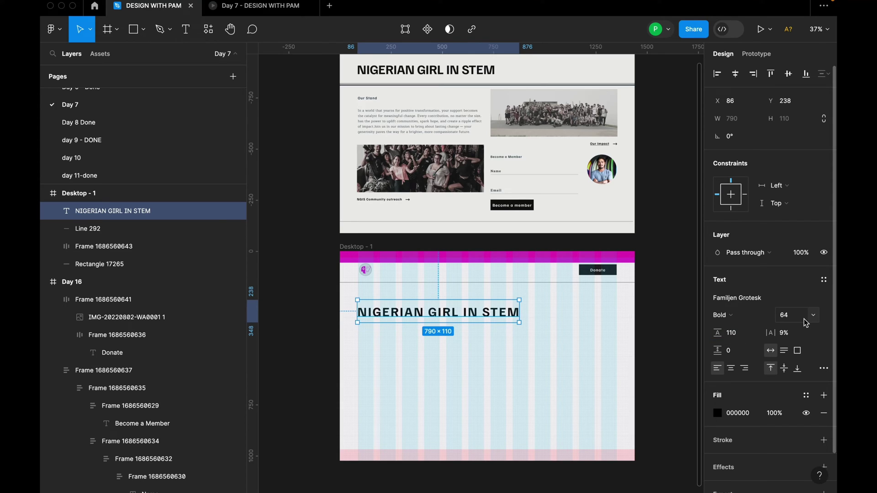
{"action": "left_click", "coordinate": [783, 338]}
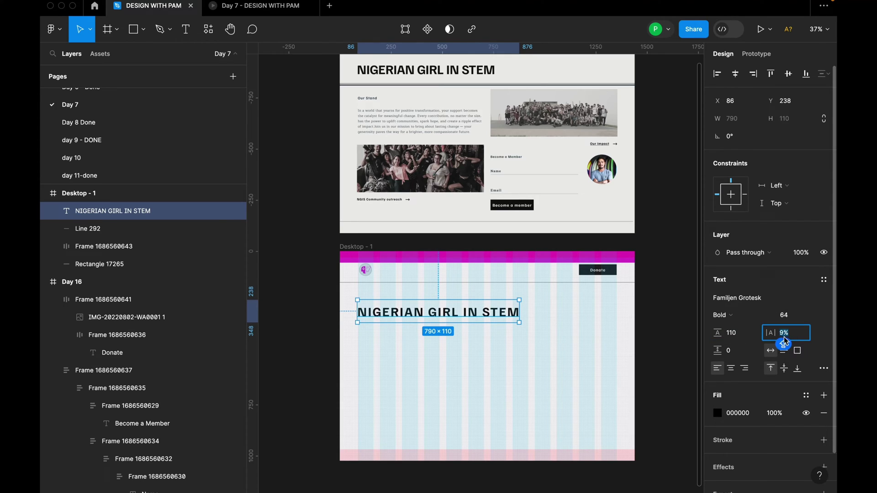
{"action": "type", "text": "0"}
{"action": "key", "text": "Return"}
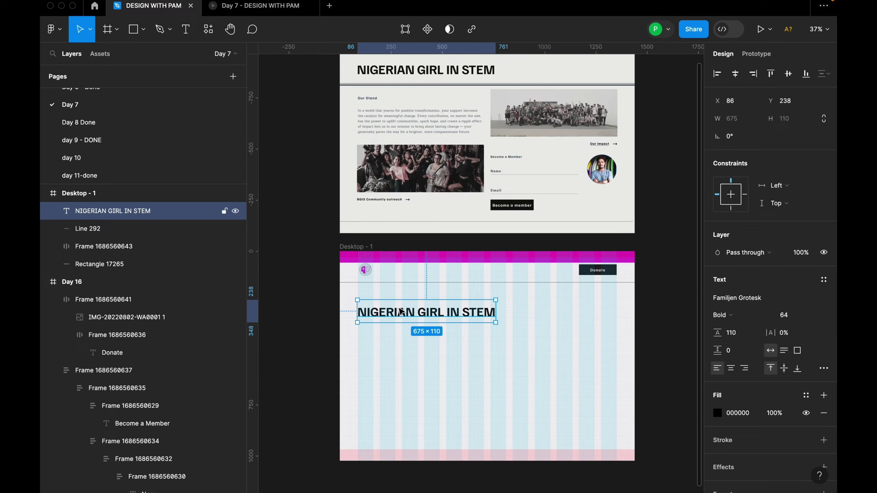
{"action": "scroll", "coordinate": [437, 321], "scroll_direction": "down", "scroll_amount": 1}
{"action": "scroll", "coordinate": [423, 342], "scroll_direction": "up", "scroll_amount": 5}
{"action": "scroll", "coordinate": [426, 337], "scroll_direction": "down", "scroll_amount": 3}
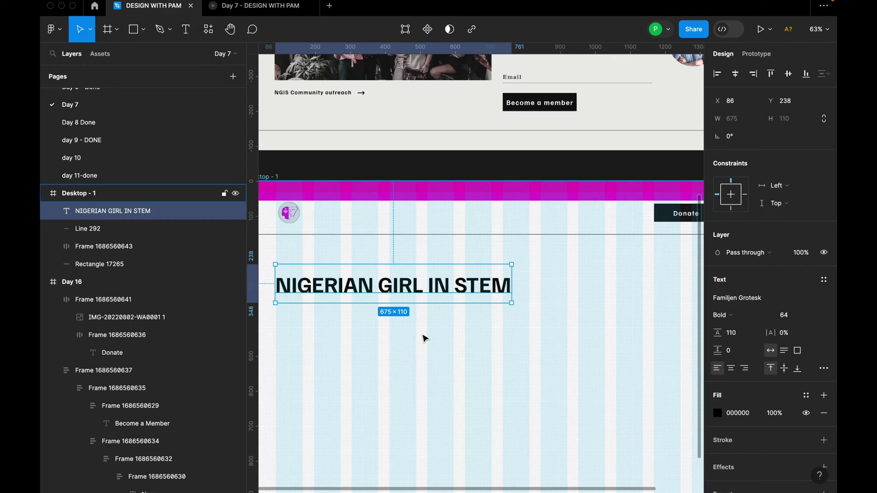
{"action": "scroll", "coordinate": [407, 345], "scroll_direction": "down", "scroll_amount": 1}
{"action": "scroll", "coordinate": [378, 290], "scroll_direction": "up", "scroll_amount": 2}
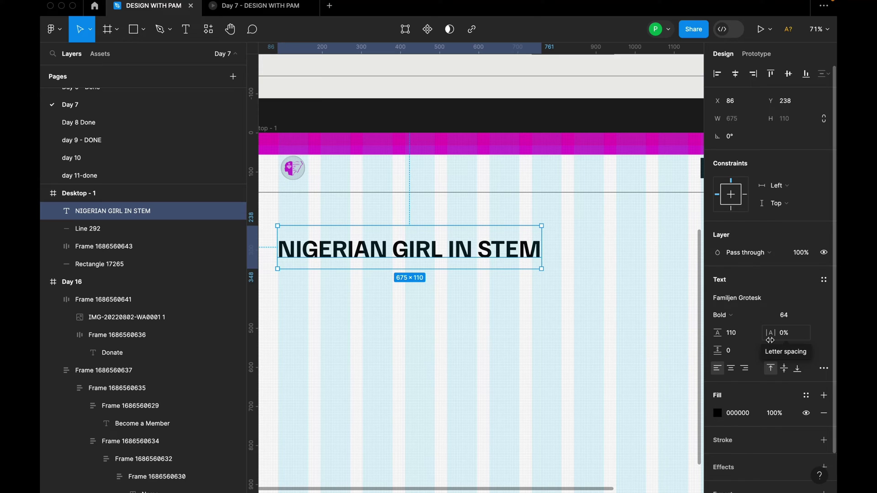
Step: Duplicate the heading just below the original and tighten the copy's letter spacing
{"action": "left_click_drag", "start_coordinate": [413, 261], "coordinate": [413, 308]}
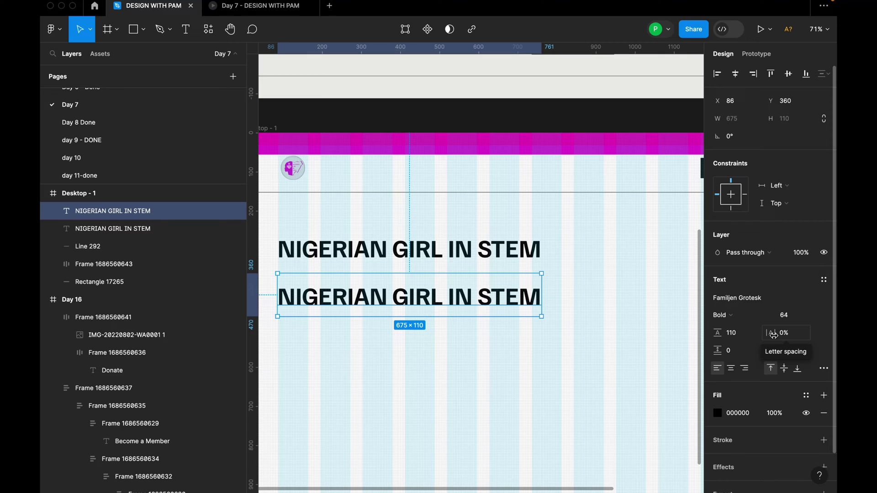
{"action": "left_click_drag", "start_coordinate": [774, 334], "coordinate": [788, 333]}
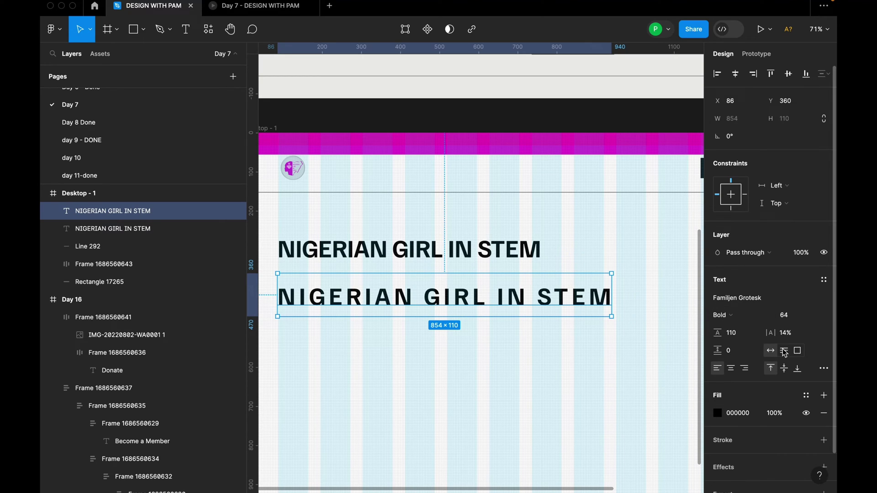
{"action": "left_click_drag", "start_coordinate": [771, 335], "coordinate": [744, 335]}
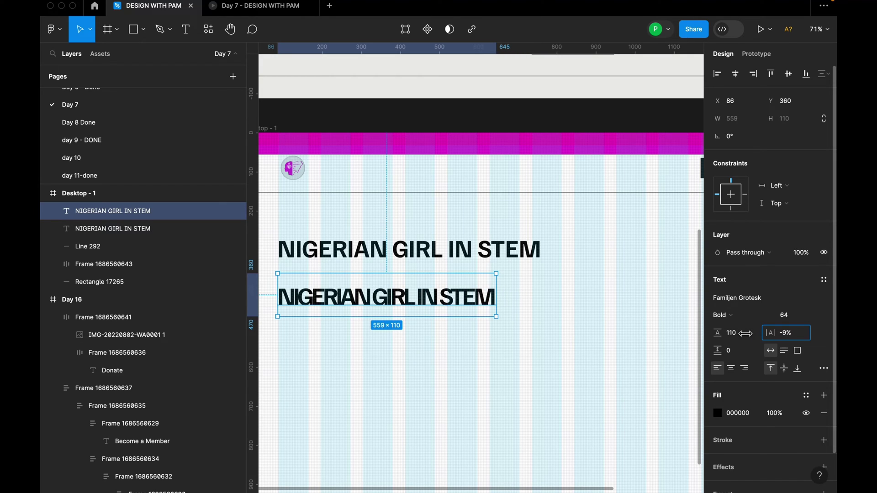
Step: Switch the copied heading to Regular weight, then delete the copy
{"action": "left_click", "coordinate": [758, 318]}
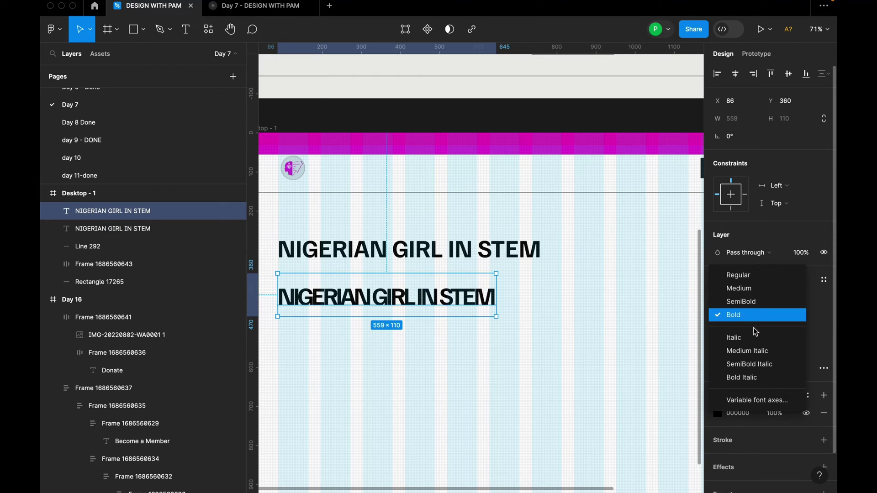
{"action": "left_click", "coordinate": [752, 275]}
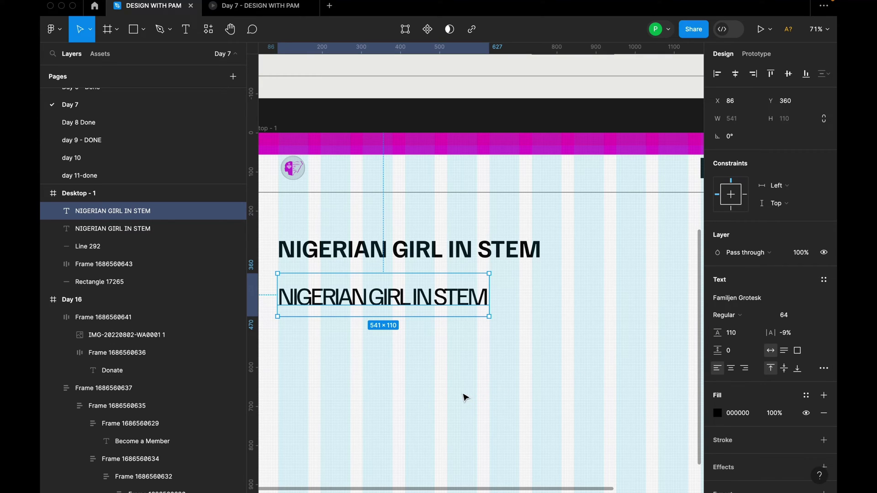
{"action": "key", "text": "Delete"}
{"action": "scroll", "coordinate": [431, 275], "scroll_direction": "down", "scroll_amount": 5}
Step: Set the bold heading's line height to 84
{"action": "left_click", "coordinate": [434, 259]}
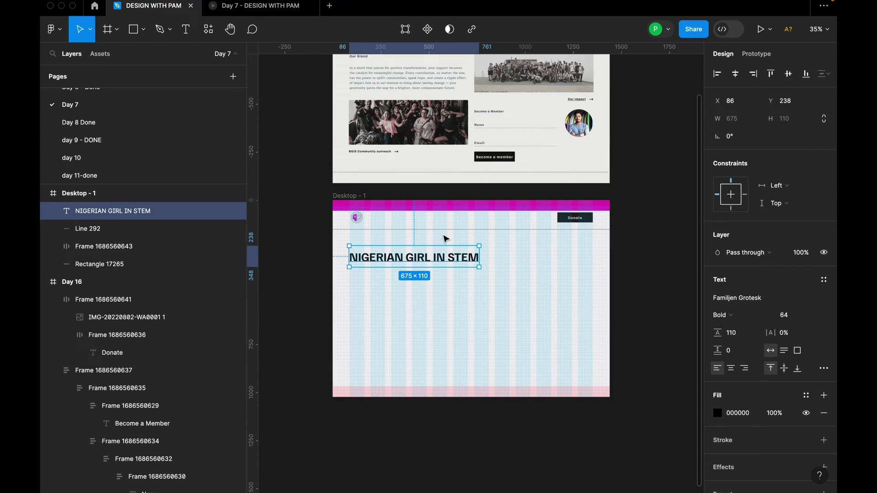
{"action": "left_click_drag", "start_coordinate": [717, 333], "coordinate": [687, 341]}
{"action": "left_click", "coordinate": [735, 333]}
{"action": "type", "text": "81"}
{"action": "key", "text": "Return"}
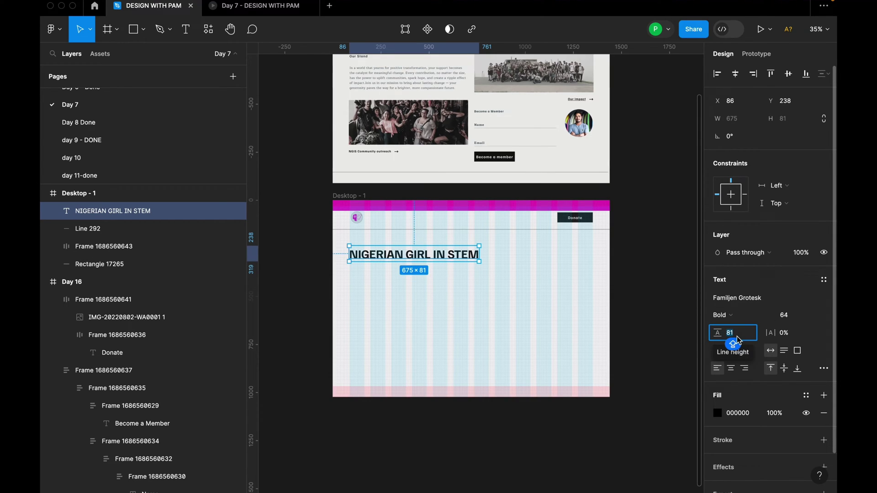
{"action": "type", "text": "84"}
{"action": "key", "text": "Return"}
Step: Set the gap between the heading and the divider line to 64 px
{"action": "scroll", "coordinate": [497, 225], "scroll_direction": "up", "scroll_amount": 4}
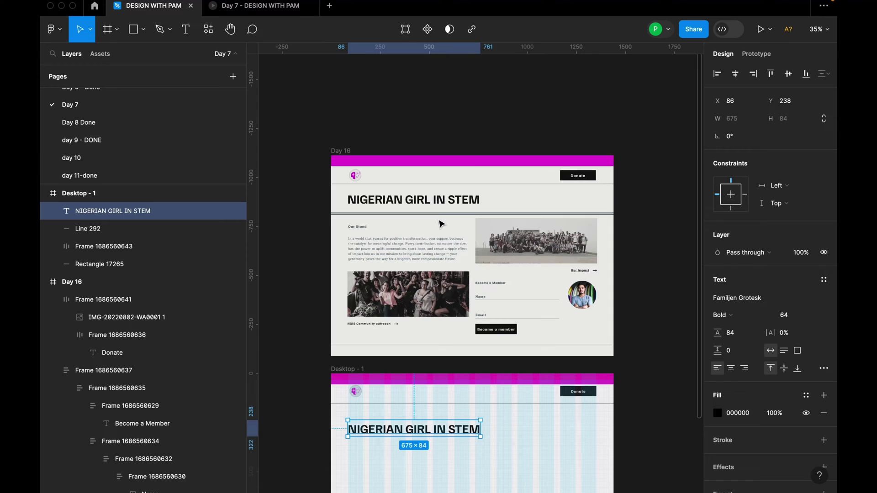
{"action": "left_click", "coordinate": [449, 206]}
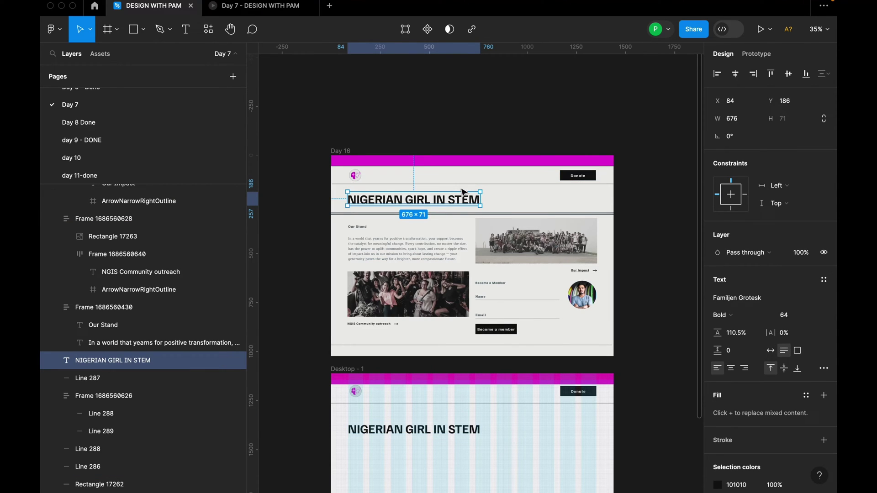
{"action": "scroll", "coordinate": [493, 245], "scroll_direction": "down", "scroll_amount": 2}
{"action": "scroll", "coordinate": [493, 246], "scroll_direction": "down", "scroll_amount": 2}
{"action": "left_click", "coordinate": [458, 315]}
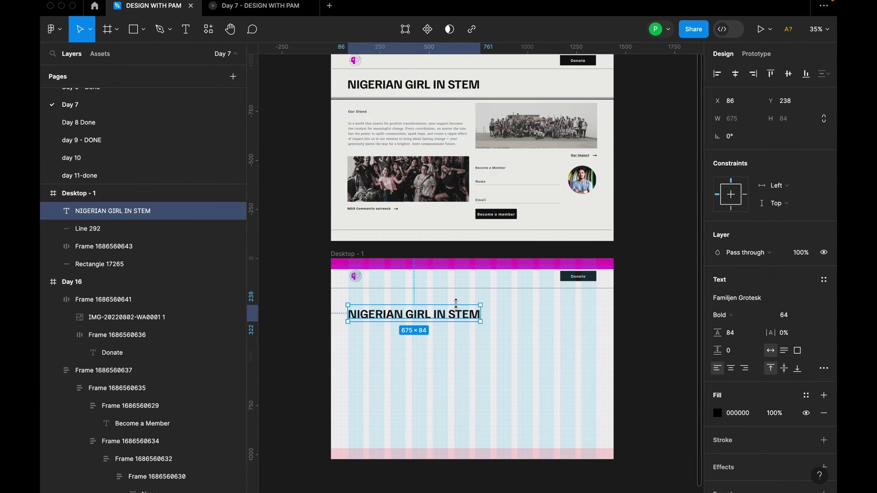
{"action": "scroll", "coordinate": [455, 303], "scroll_direction": "up", "scroll_amount": 3}
{"action": "left_click", "coordinate": [454, 281], "text": "shift"}
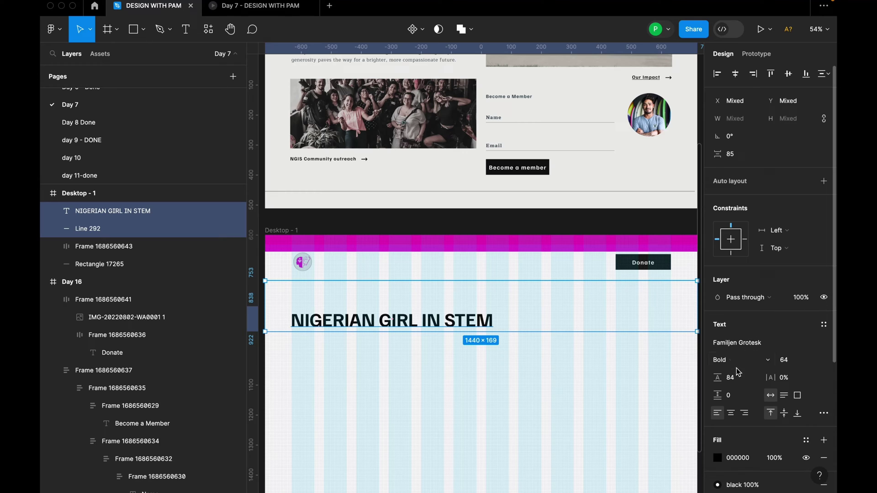
{"action": "left_click", "coordinate": [730, 154]}
{"action": "type", "text": "64"}
{"action": "key", "text": "Return"}
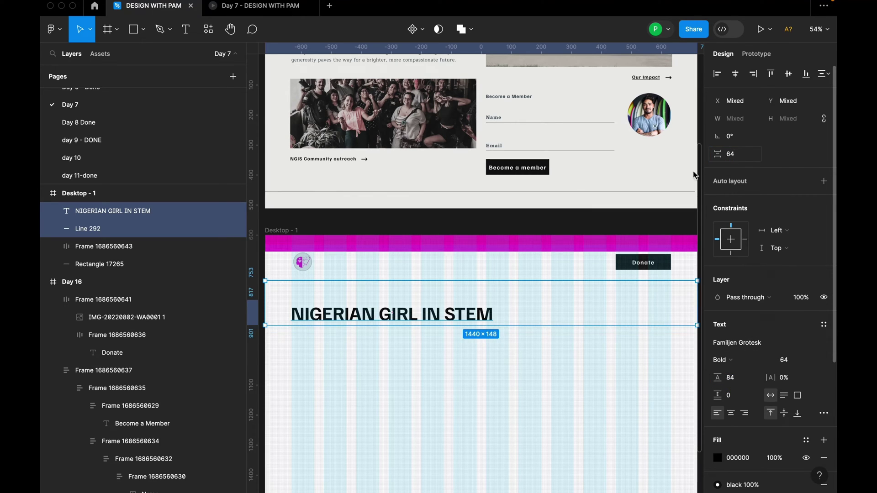
{"action": "key", "text": "Escape"}
{"action": "scroll", "coordinate": [458, 276], "scroll_direction": "down", "scroll_amount": 2}
{"action": "scroll", "coordinate": [458, 292], "scroll_direction": "up", "scroll_amount": 3}
Step: Nudge the heading into line with the grid column
{"action": "left_click", "coordinate": [357, 238]}
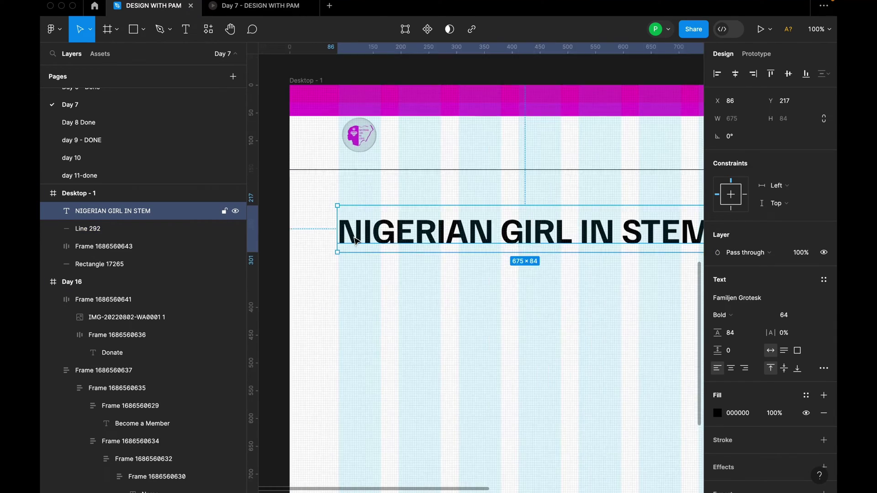
{"action": "scroll", "coordinate": [356, 239], "scroll_direction": "up", "scroll_amount": 2}
{"action": "left_click_drag", "start_coordinate": [357, 239], "coordinate": [358, 237]}
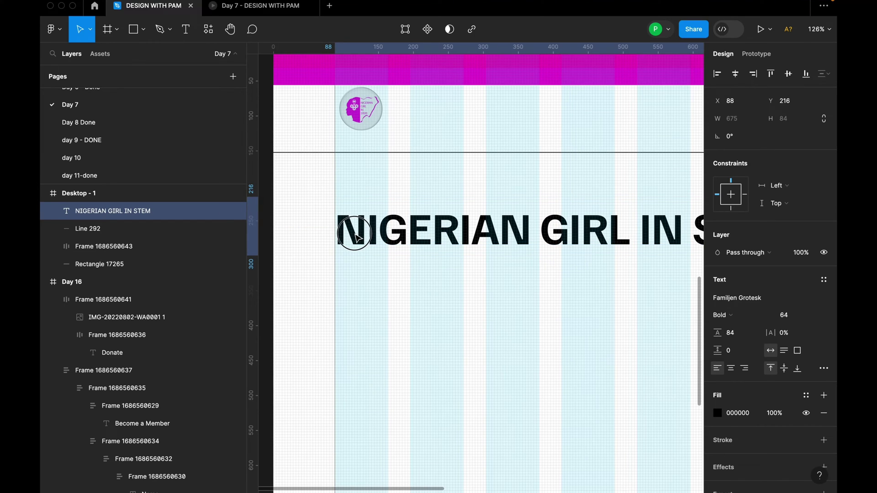
{"action": "key", "text": "Escape"}
{"action": "scroll", "coordinate": [464, 294], "scroll_direction": "down", "scroll_amount": 6}
{"action": "scroll", "coordinate": [469, 296], "scroll_direction": "up", "scroll_amount": 1}
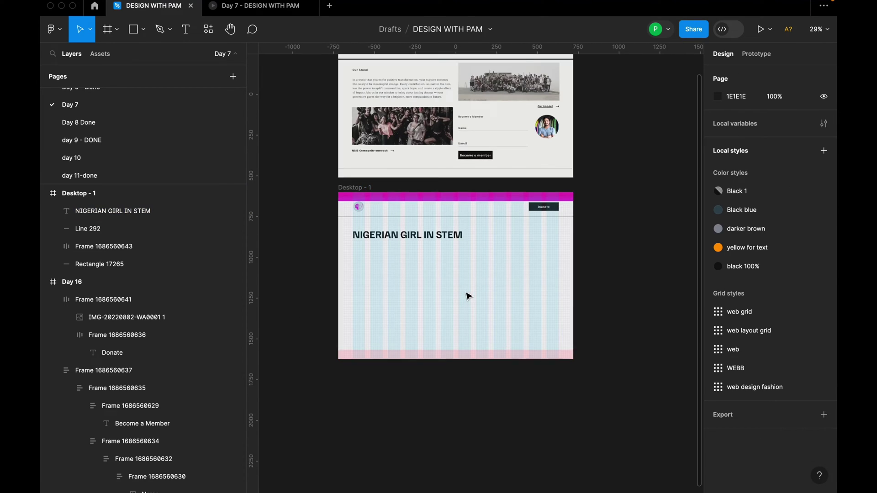
{"action": "scroll", "coordinate": [468, 296], "scroll_direction": "up", "scroll_amount": 1}
Step: Copy the divider to just below the heading and set its stroke weight to 4
{"action": "left_click", "coordinate": [462, 205]}
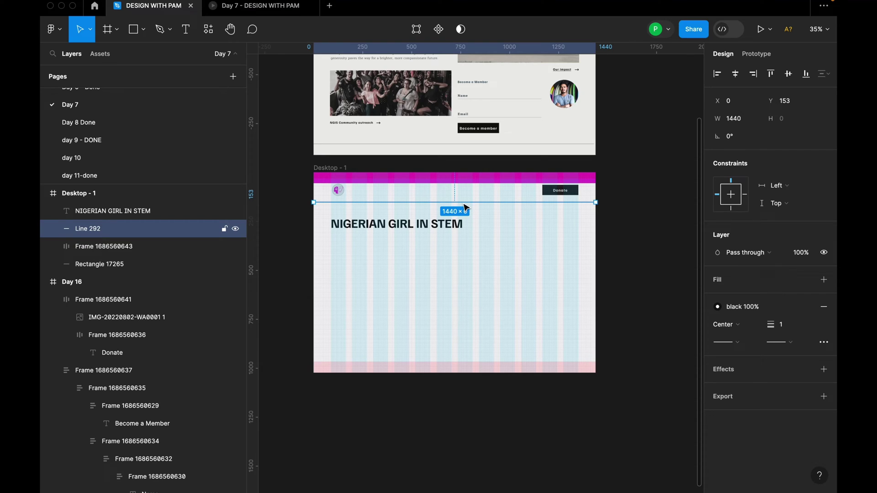
{"action": "left_click_drag", "start_coordinate": [466, 207], "coordinate": [464, 239]}
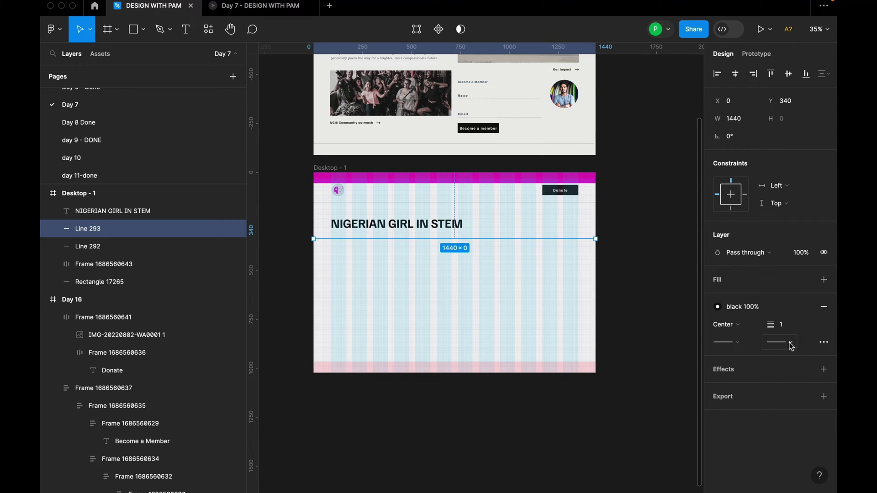
{"action": "scroll", "coordinate": [525, 237], "scroll_direction": "up", "scroll_amount": 3}
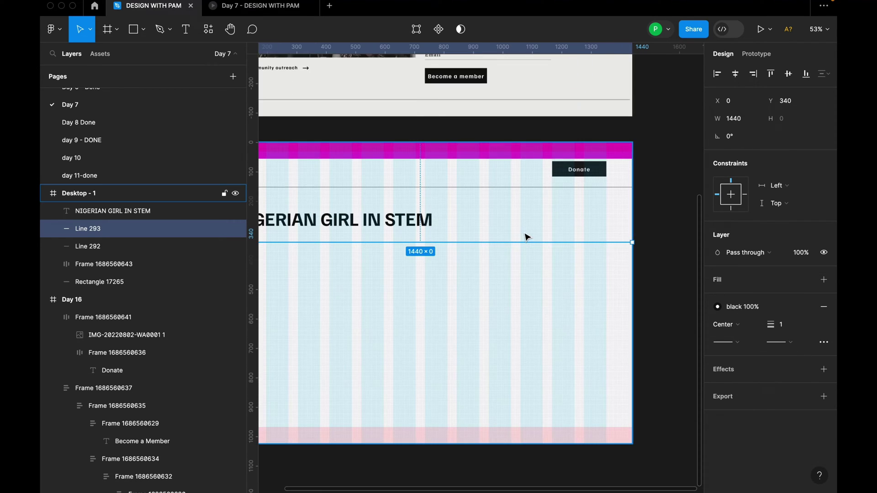
{"action": "left_click", "coordinate": [791, 327]}
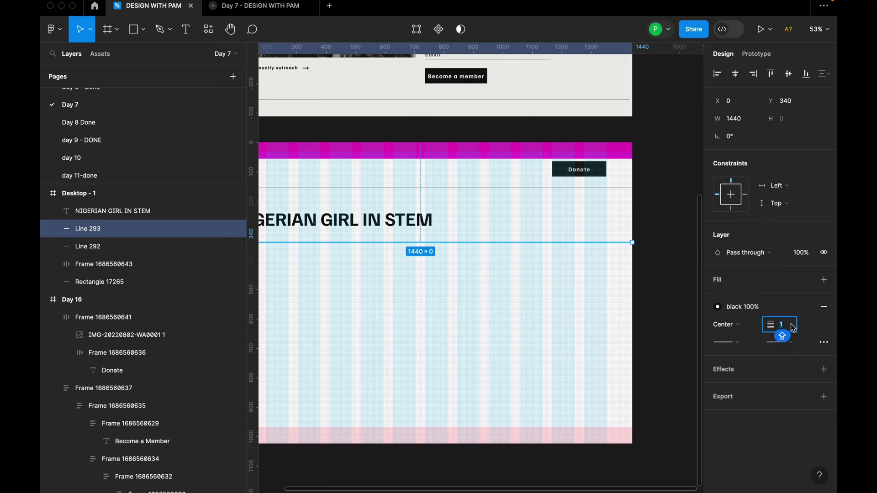
{"action": "type", "text": "4"}
{"action": "left_click", "coordinate": [646, 274]}
{"action": "scroll", "coordinate": [645, 274], "scroll_direction": "down", "scroll_amount": 3}
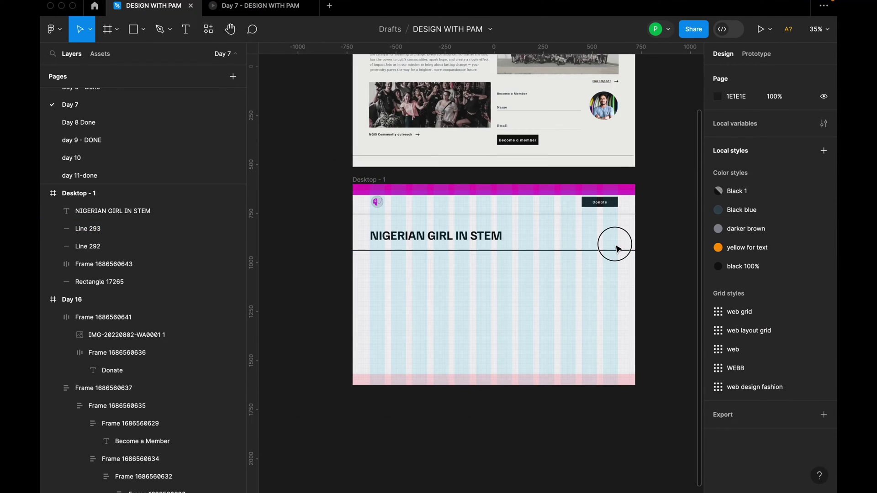
Step: Detach the new line's colour style and change its stroke to grey A1A19F
{"action": "left_click", "coordinate": [612, 251]}
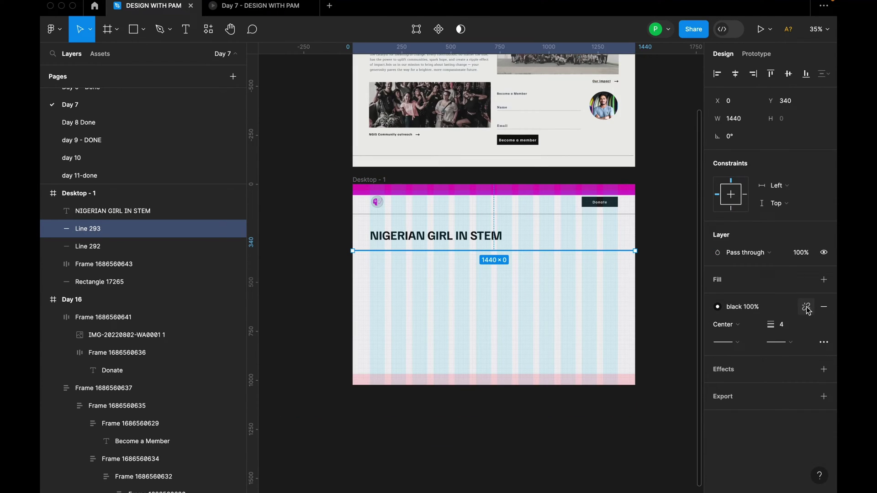
{"action": "left_click", "coordinate": [808, 308]}
{"action": "left_click", "coordinate": [746, 328]}
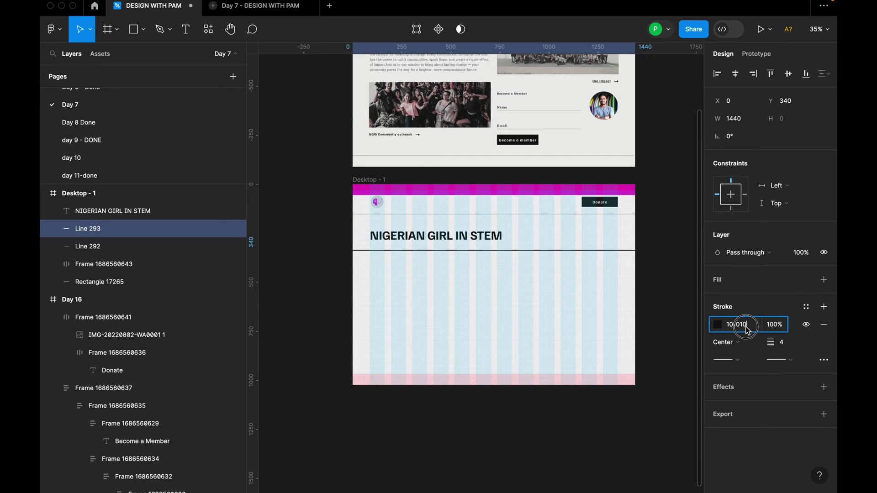
{"action": "type", "text": "A1"}
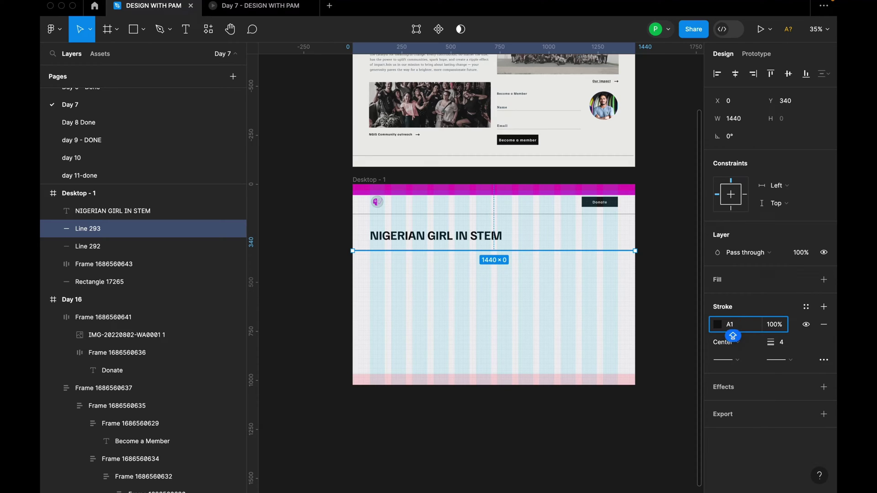
{"action": "type", "text": "A19F"}
{"action": "key", "text": "Return"}
{"action": "scroll", "coordinate": [490, 254], "scroll_direction": "up", "scroll_amount": 5}
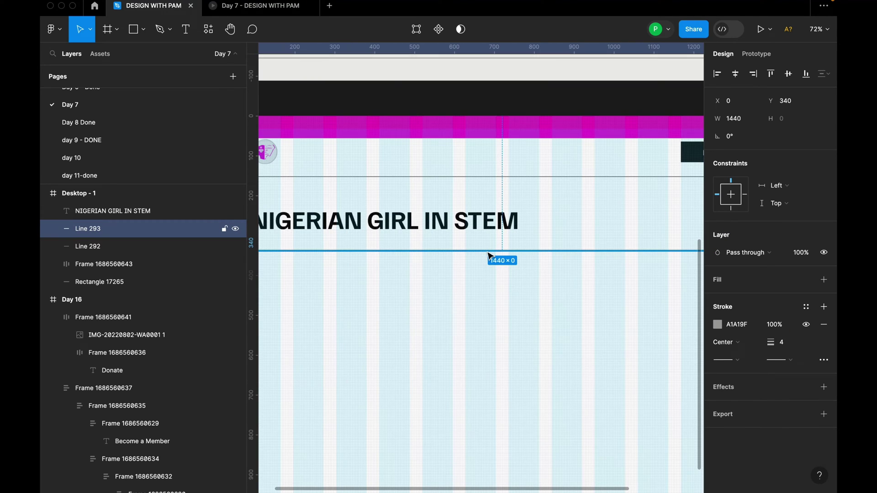
Step: Copy the grey line to just beneath it and give the copy the black 100% stroke style
{"action": "left_click", "coordinate": [489, 256]}
{"action": "left_click_drag", "start_coordinate": [490, 263], "coordinate": [491, 264]}
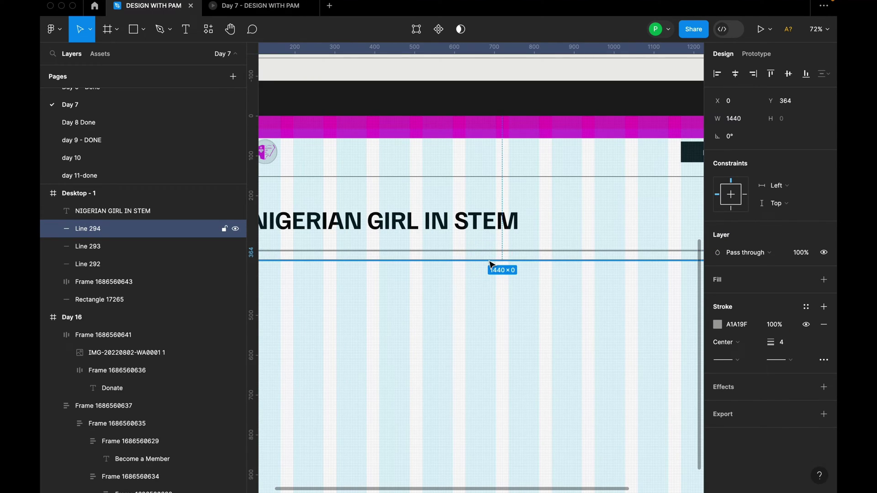
{"action": "scroll", "coordinate": [491, 264], "scroll_direction": "down", "scroll_amount": 2}
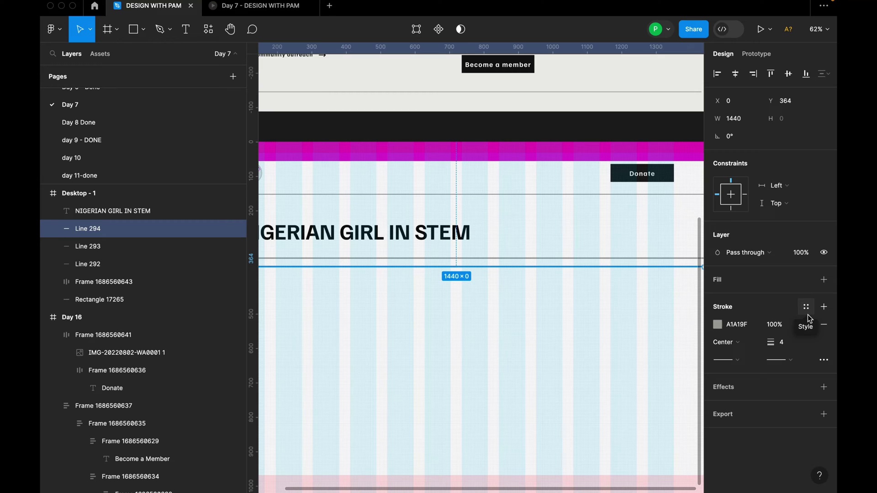
{"action": "left_click", "coordinate": [807, 308]}
{"action": "left_click", "coordinate": [583, 309]}
{"action": "scroll", "coordinate": [583, 310], "scroll_direction": "down", "scroll_amount": 3}
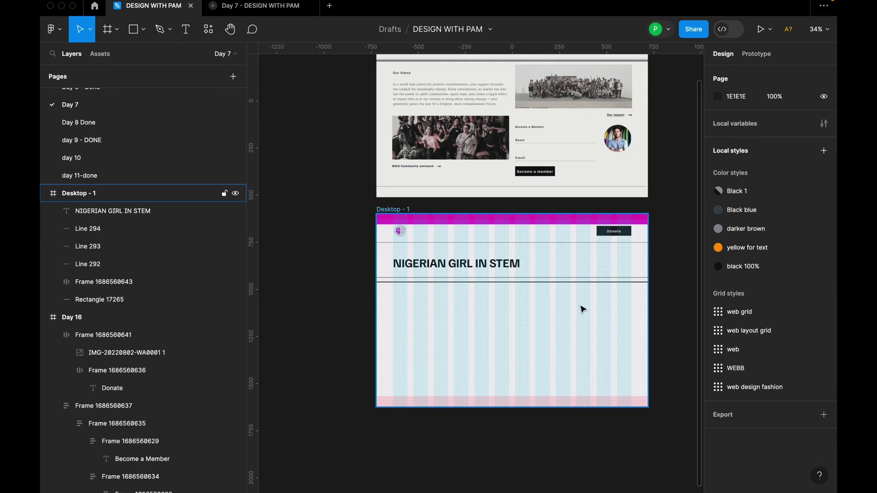
{"action": "scroll", "coordinate": [581, 306], "scroll_direction": "up", "scroll_amount": 4}
Step: Adjust the spacing between the grey and black lines
{"action": "left_click", "coordinate": [568, 263]}
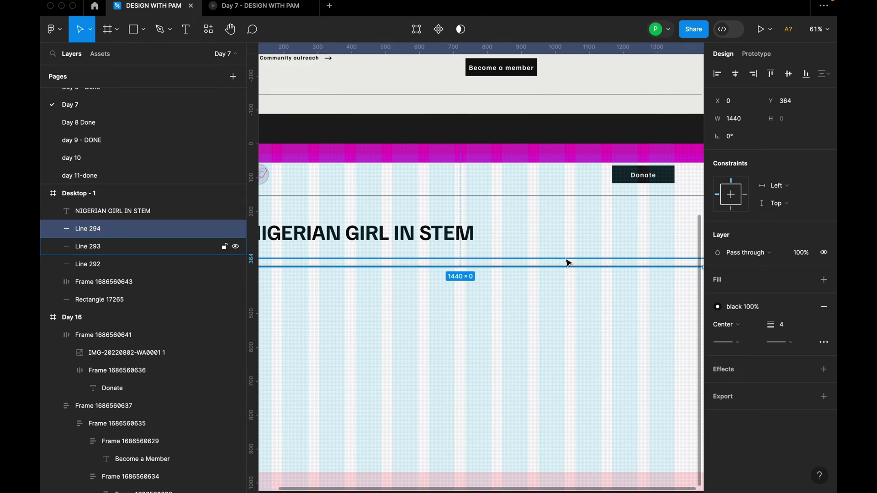
{"action": "left_click", "coordinate": [568, 265], "text": "shift"}
{"action": "left_click", "coordinate": [735, 154]}
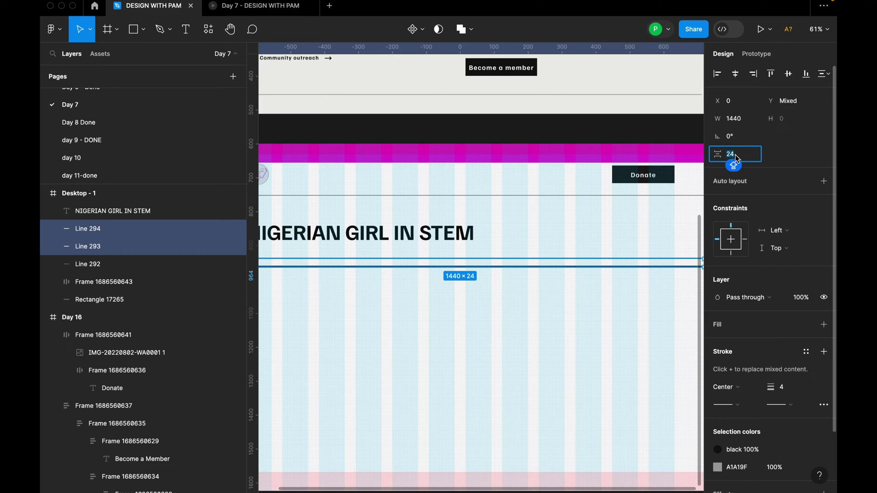
{"action": "key", "text": "Escape"}
{"action": "key", "text": "Escape"}
{"action": "scroll", "coordinate": [616, 279], "scroll_direction": "down", "scroll_amount": 2}
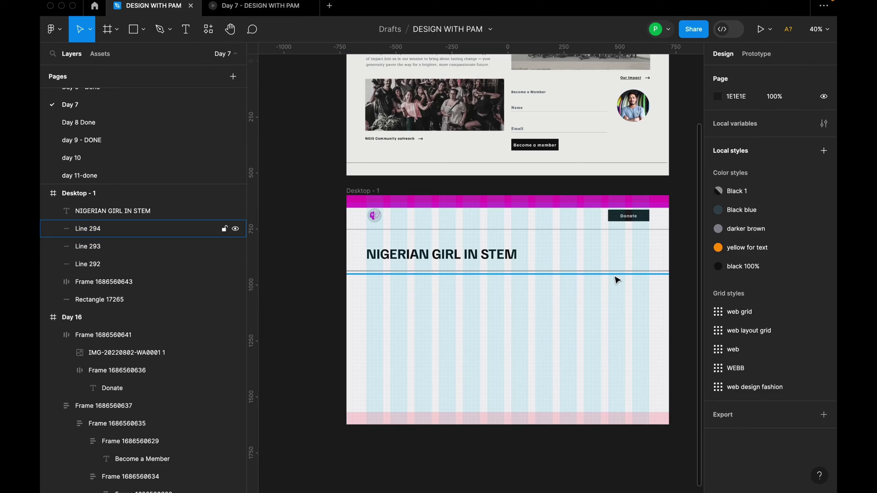
{"action": "left_click", "coordinate": [616, 277]}
{"action": "left_click", "coordinate": [790, 325]}
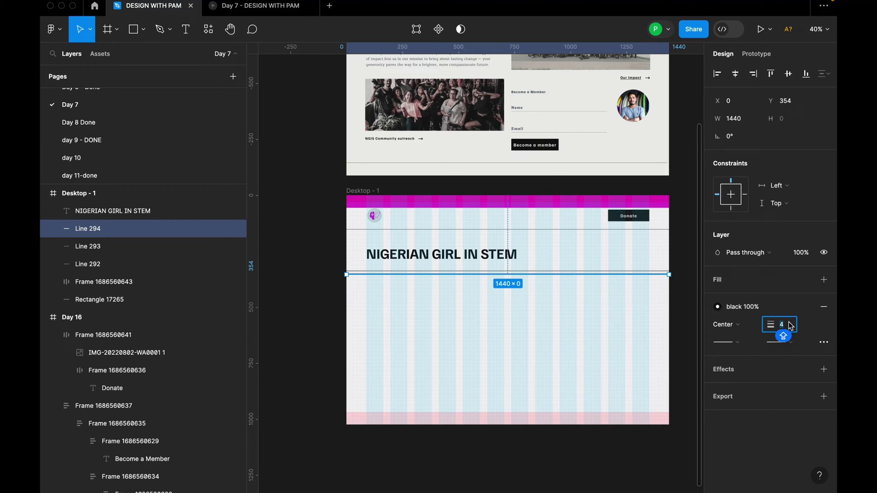